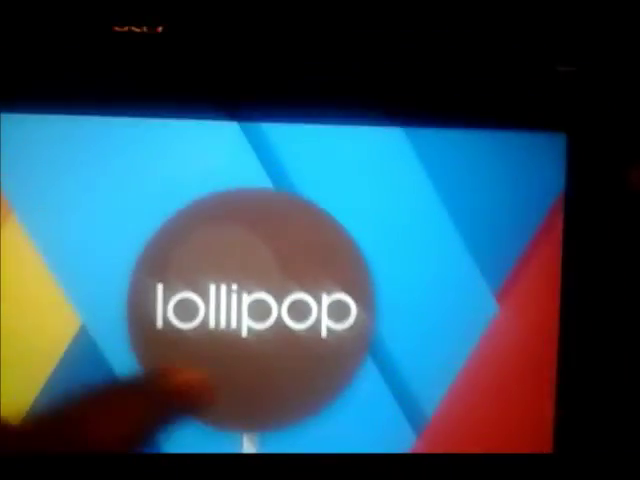
Tap the easter-egg lollipop through yellow, purple and brown, ending on yellow
left_click(230, 350)
left_click(230, 350)
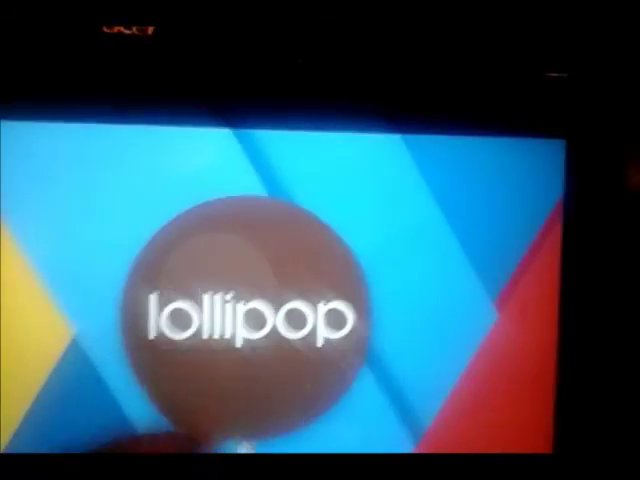
left_click(230, 350)
left_click(210, 370)
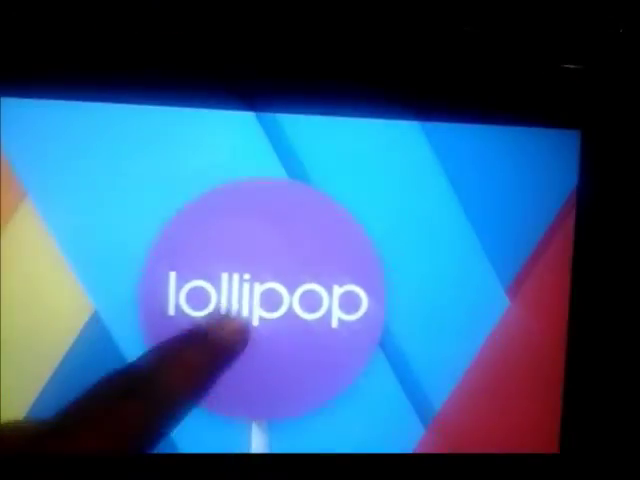
left_click(210, 370)
left_click(230, 370)
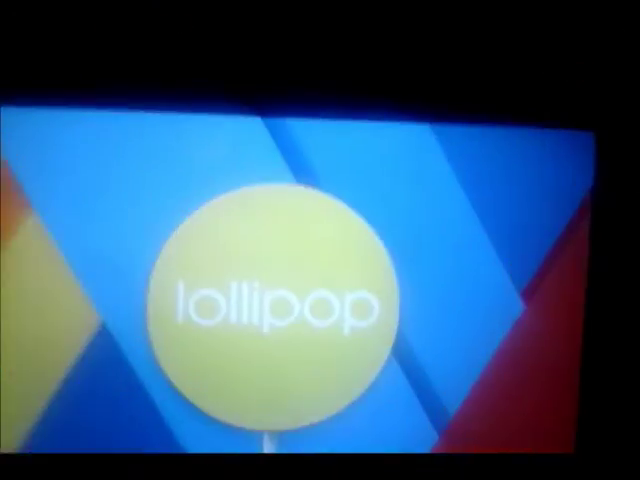